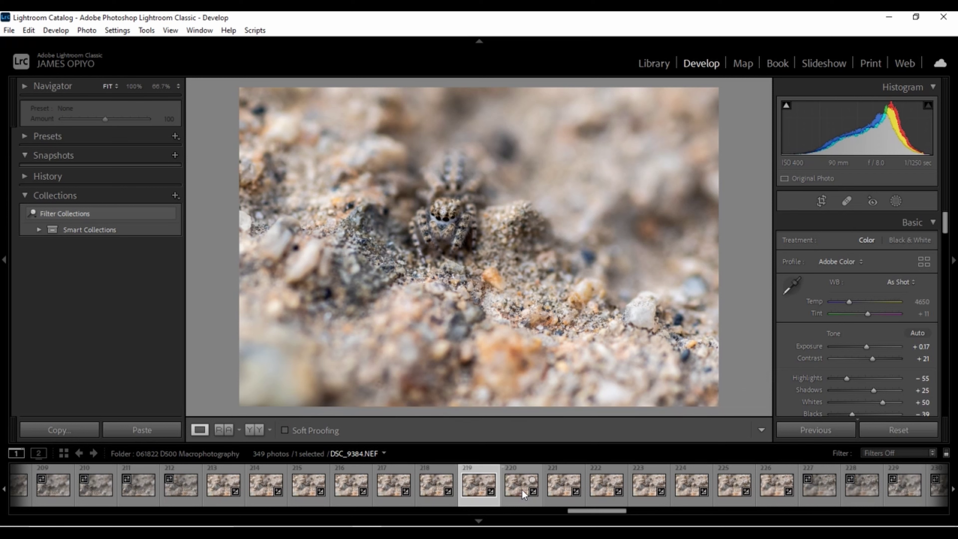
Step: Zoom in on the next frame and on frame 224 to compare the spider's focus
{"action": "left_click", "coordinate": [522, 489]}
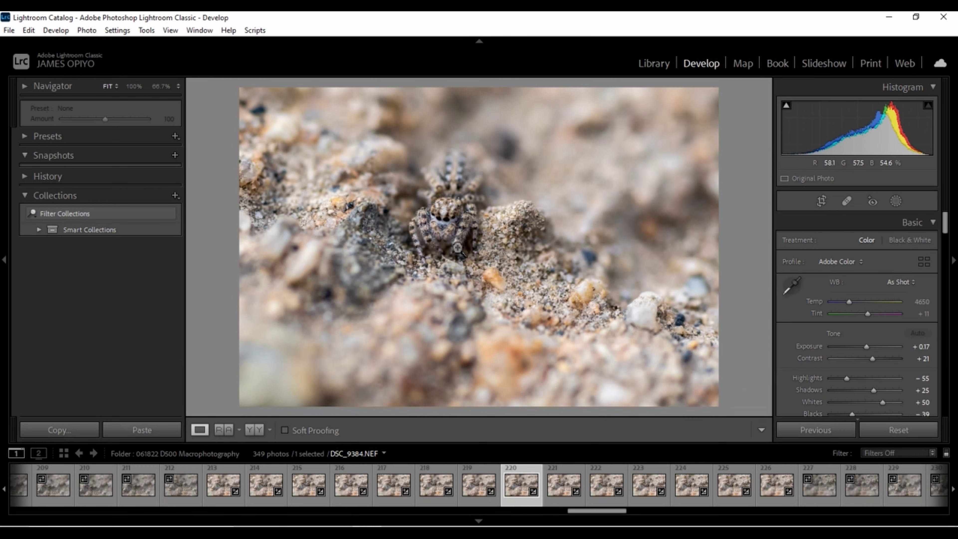
{"action": "left_click", "coordinate": [454, 214]}
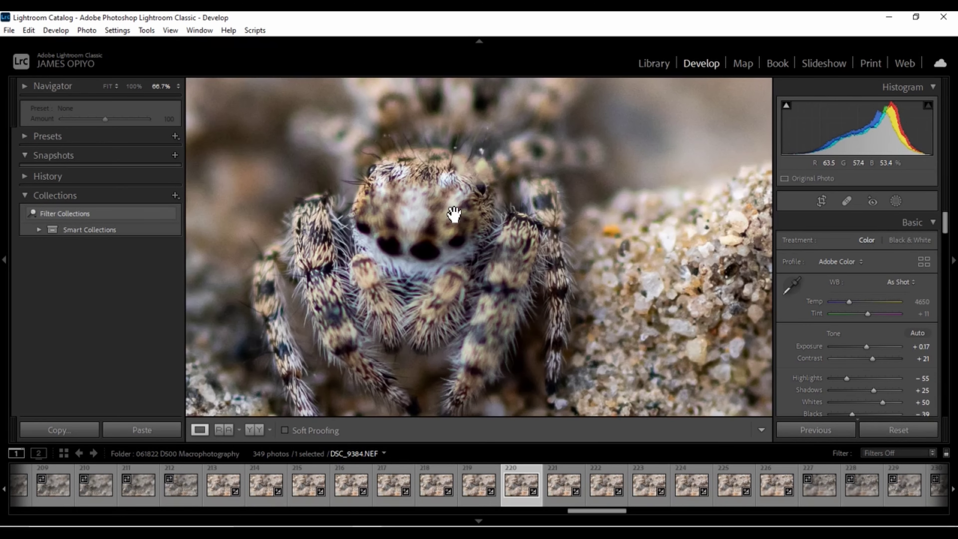
{"action": "left_click", "coordinate": [454, 214]}
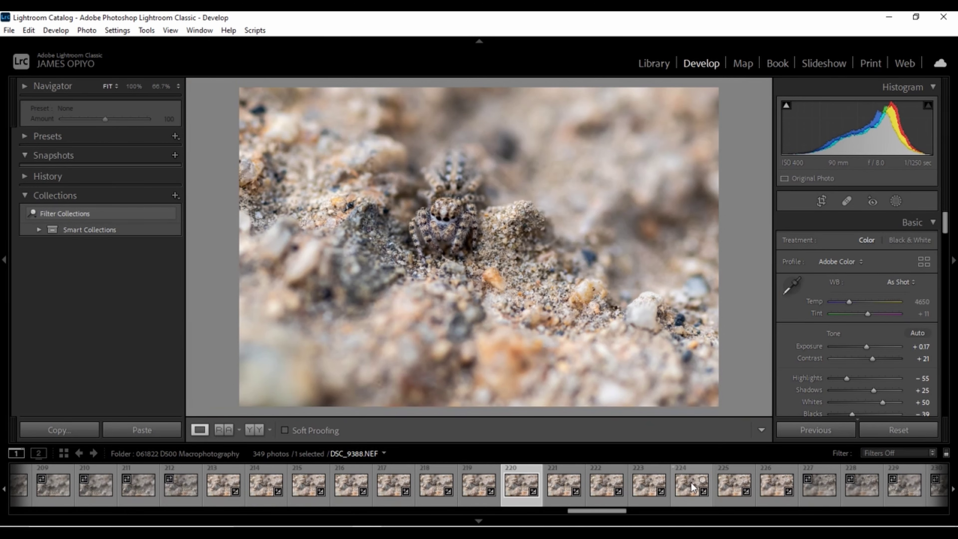
{"action": "left_click", "coordinate": [690, 486]}
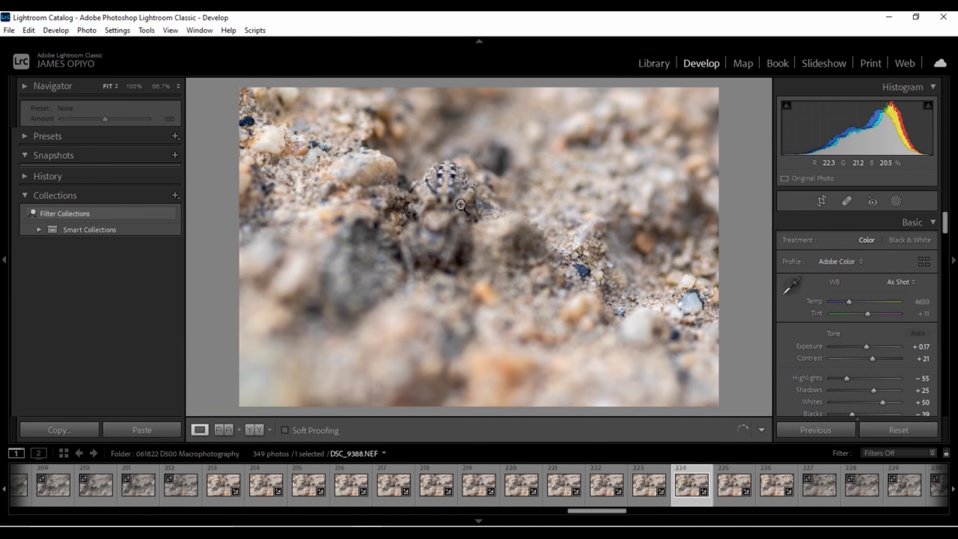
{"action": "left_click", "coordinate": [449, 184]}
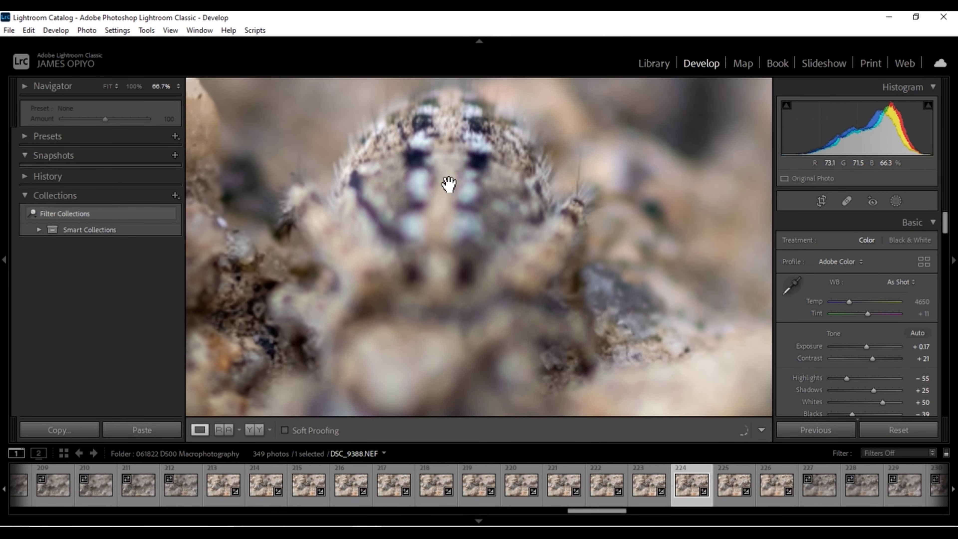
{"action": "left_click", "coordinate": [449, 184]}
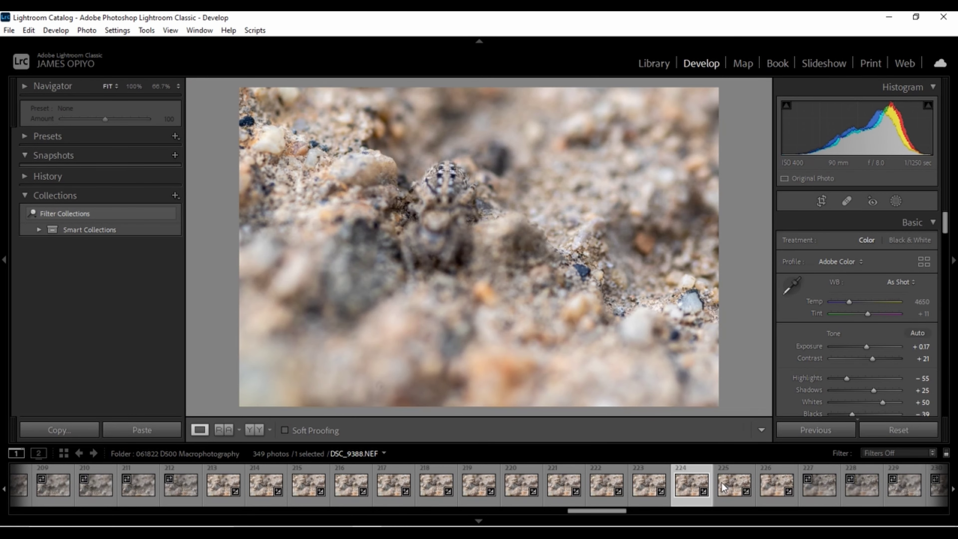
Step: Check the sharp area of frame 226, then select all eight frames 219 through 226
{"action": "left_click", "coordinate": [763, 491]}
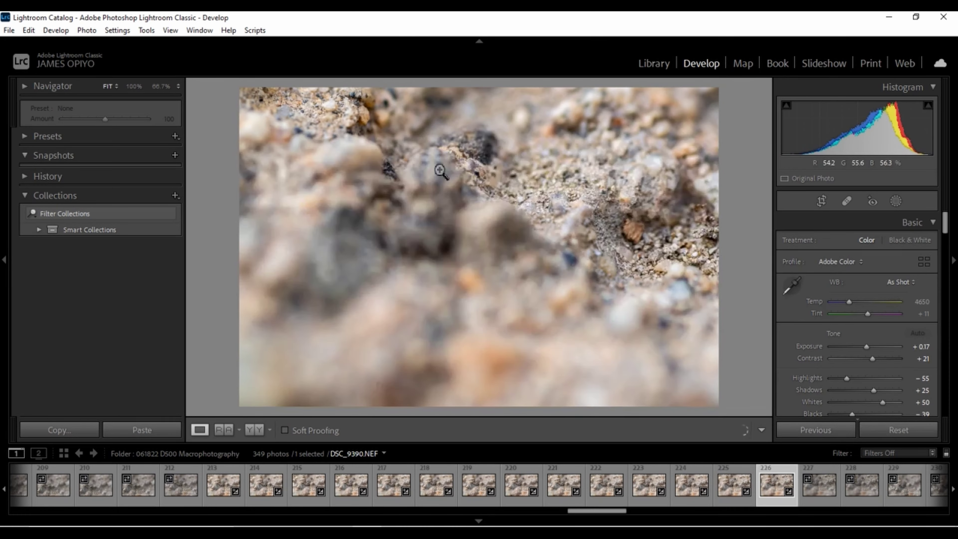
{"action": "left_click", "coordinate": [439, 171]}
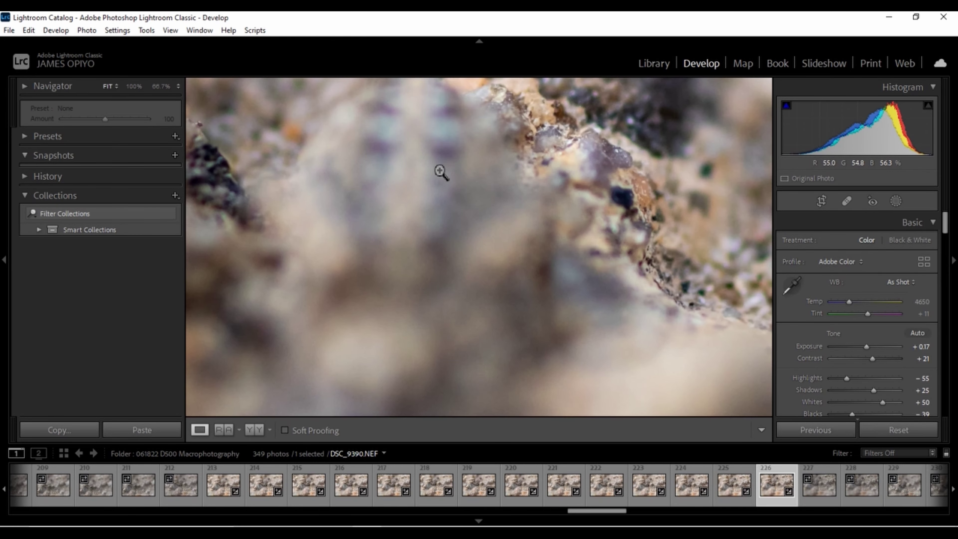
{"action": "left_click", "coordinate": [441, 172]}
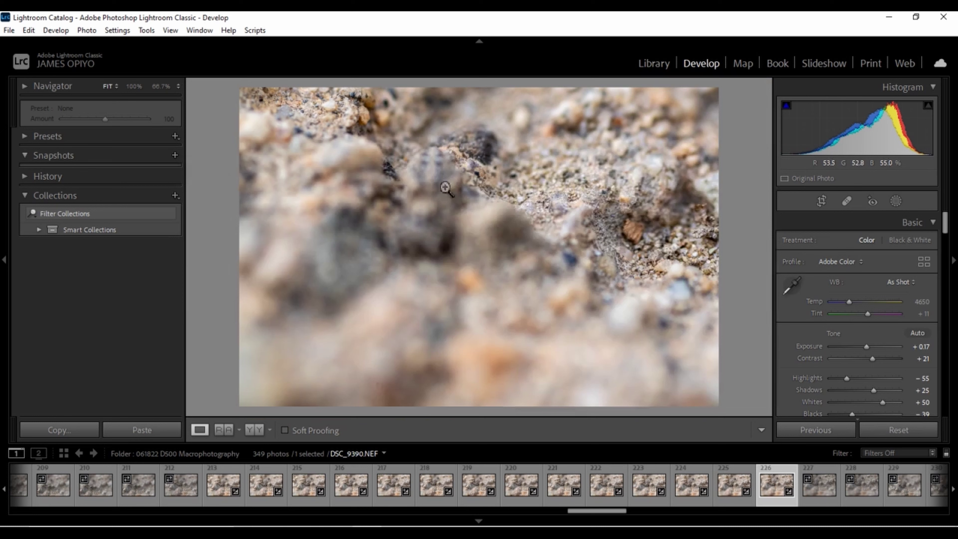
{"action": "left_click", "coordinate": [476, 488]}
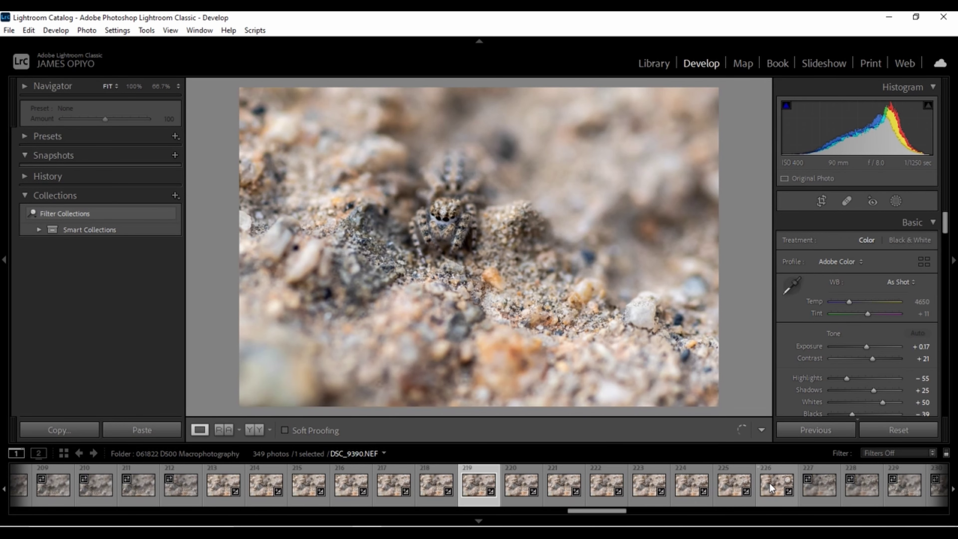
{"action": "left_click", "coordinate": [772, 488], "text": "shift"}
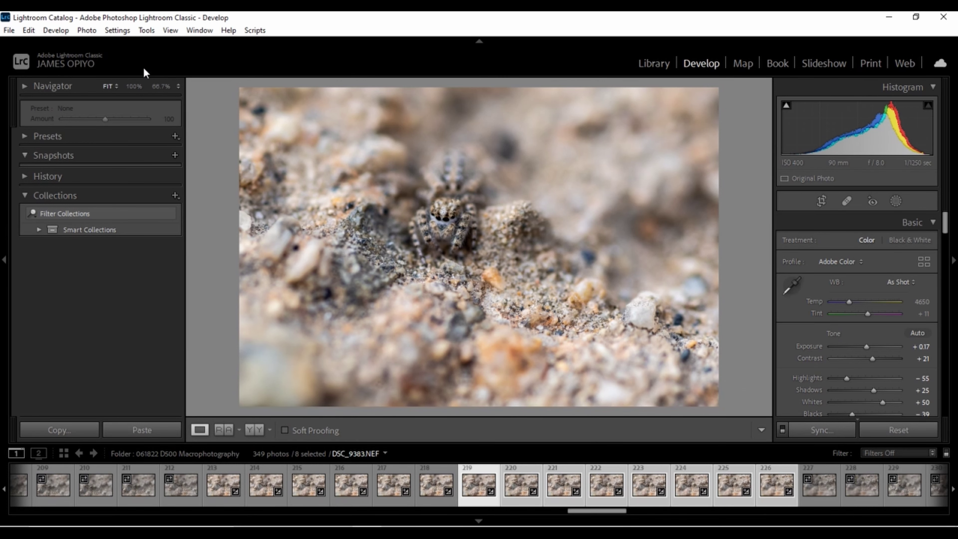
Step: Use Photo > Edit In > Open as Layers in Photoshop on the eight selected frames
{"action": "left_click", "coordinate": [86, 31]}
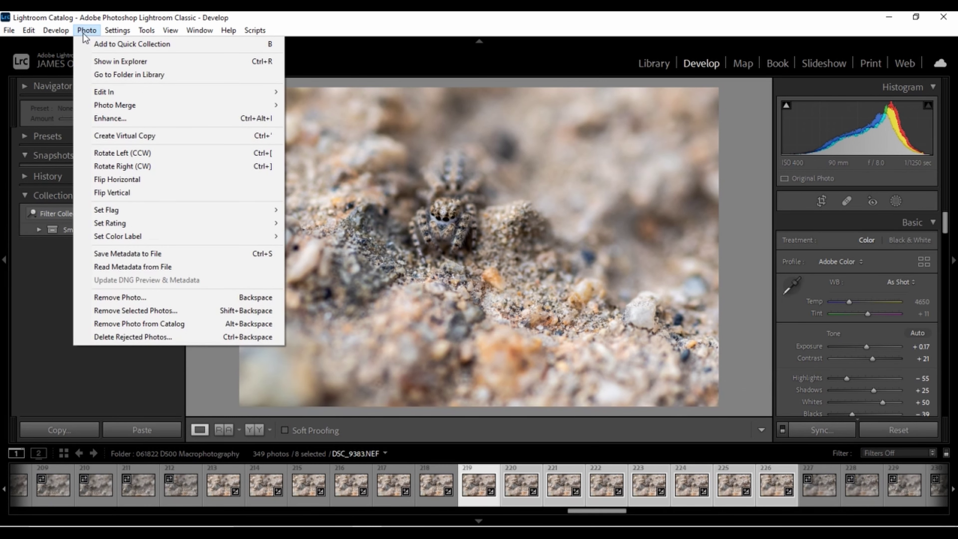
{"action": "mouse_move", "coordinate": [264, 91]}
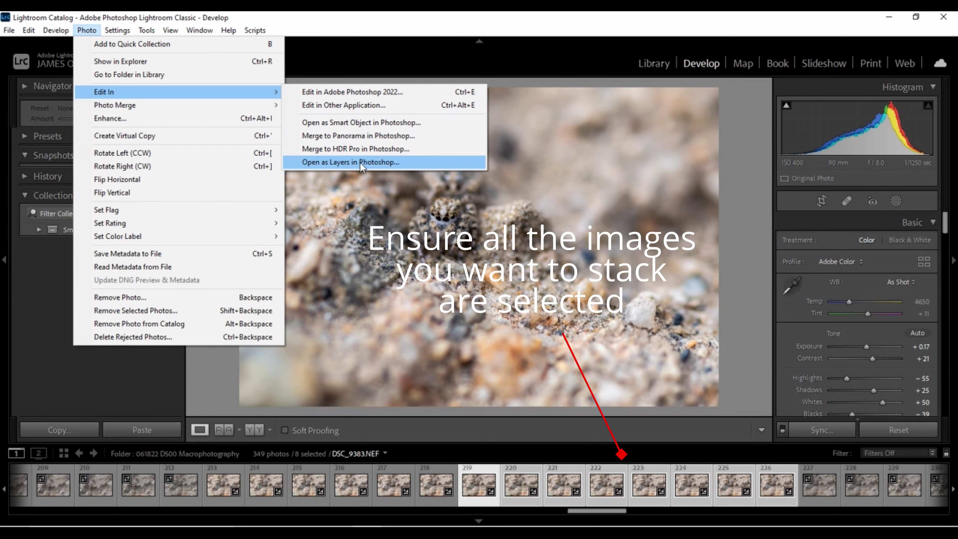
{"action": "left_click", "coordinate": [340, 164]}
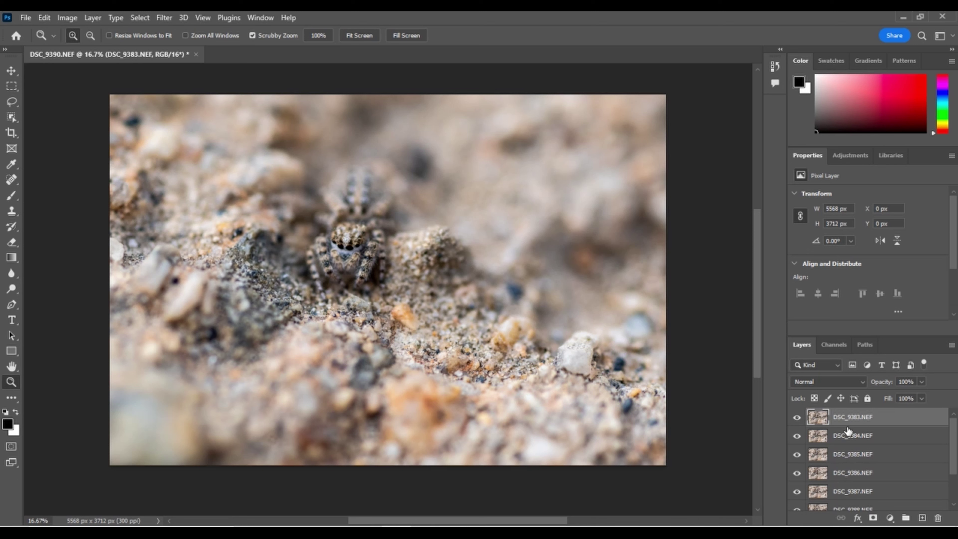
Step: Select every layer from DSC_9383 down to DSC_9390.NEF in the Layers panel
{"action": "scroll", "coordinate": [848, 481], "scroll_direction": "down", "scroll_amount": 2}
{"action": "left_click", "coordinate": [847, 502], "text": "shift"}
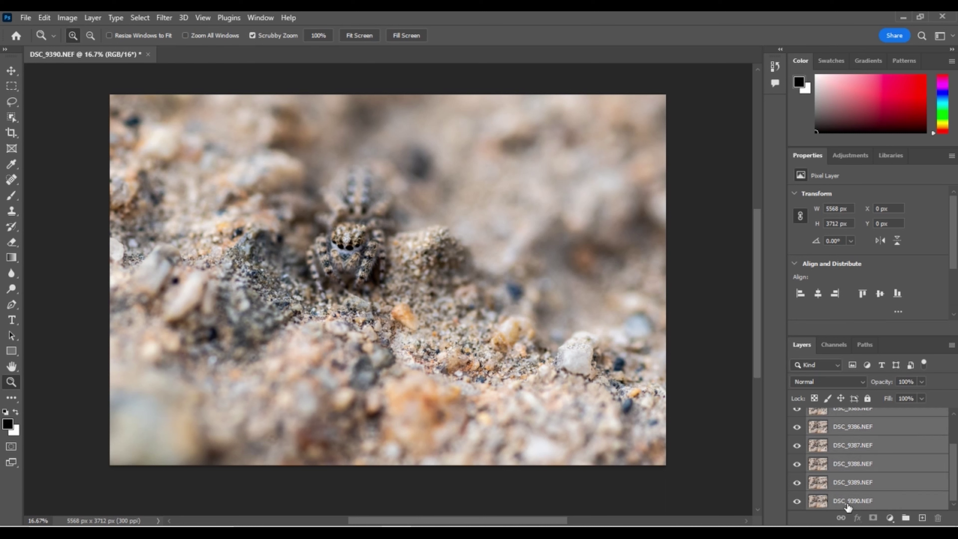
{"action": "scroll", "coordinate": [849, 500], "scroll_direction": "up", "scroll_amount": 2}
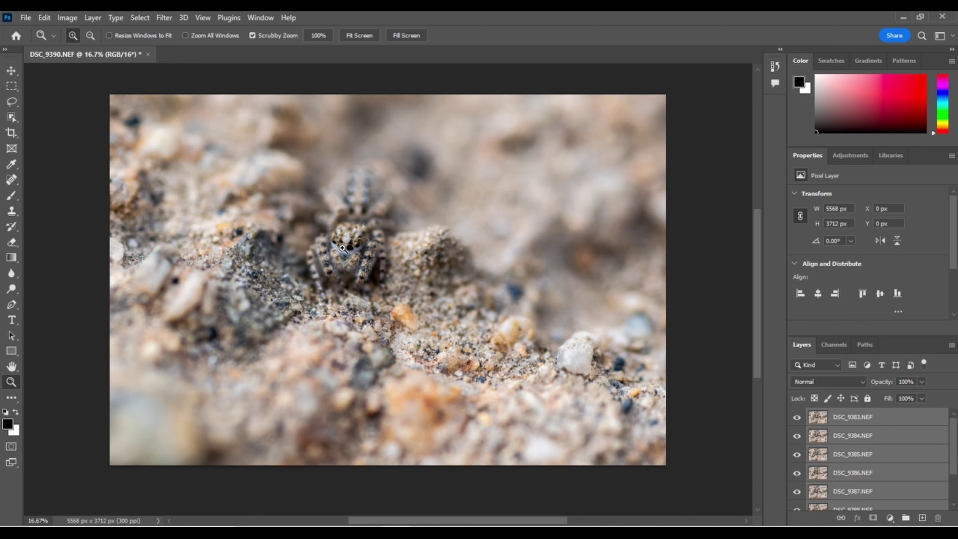
Step: Run Auto-Align Layers on the eight spider layers with Projection left on Auto
{"action": "left_click", "coordinate": [45, 18]}
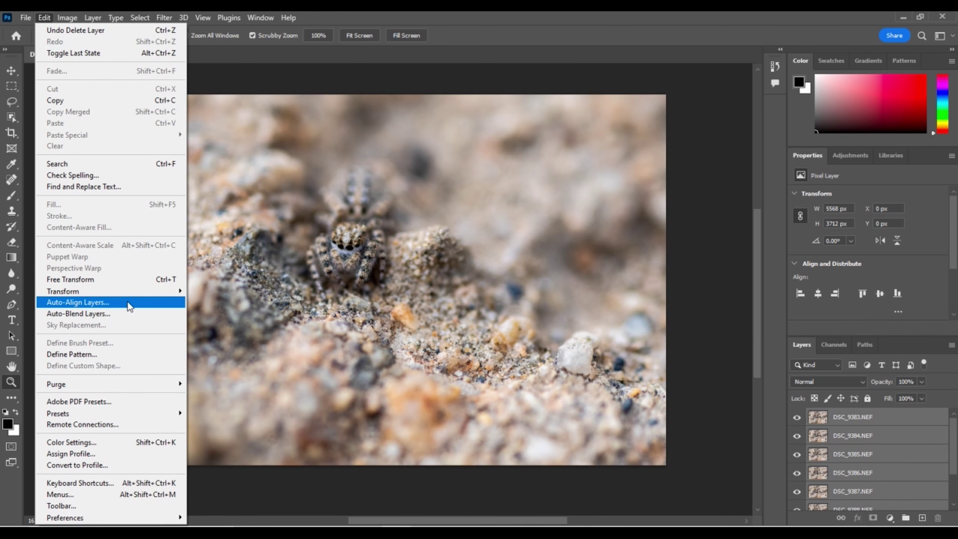
{"action": "left_click", "coordinate": [162, 308]}
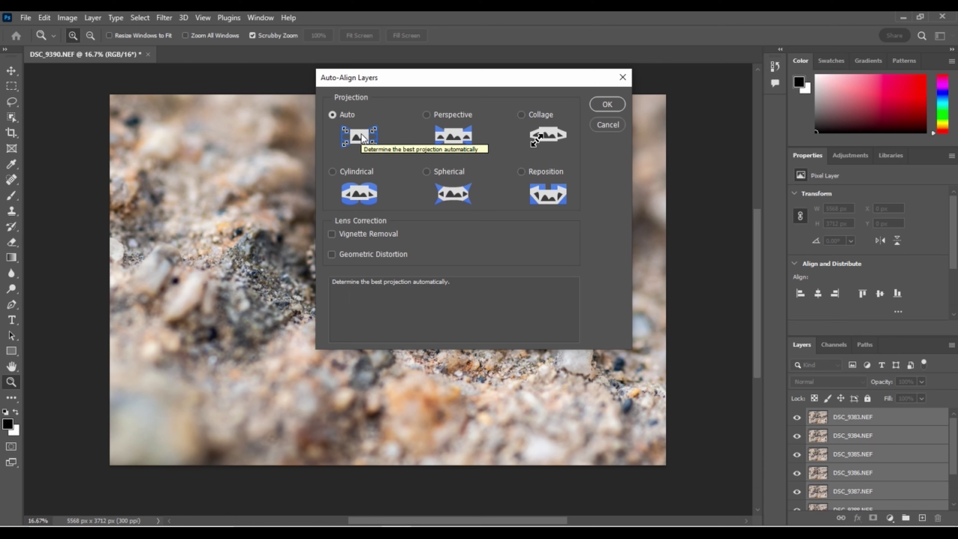
{"action": "left_click", "coordinate": [607, 104]}
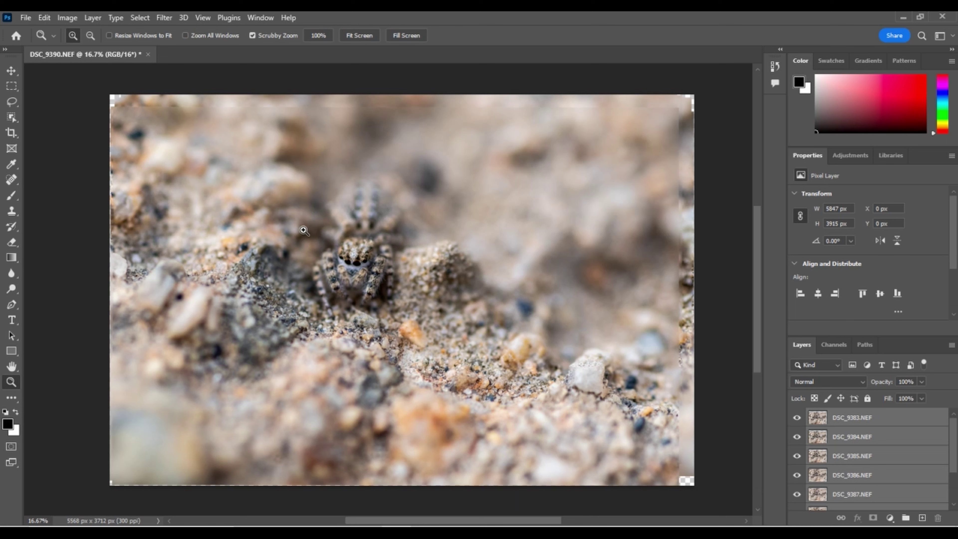
Step: Auto-Blend the layers using Stack Images with Seamless Tones and Colors
{"action": "left_click", "coordinate": [44, 17]}
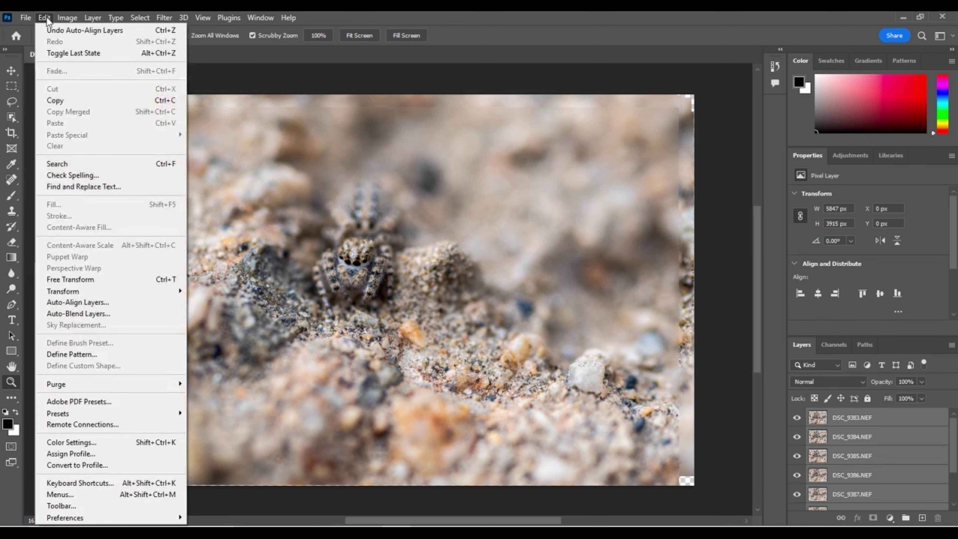
{"action": "left_click", "coordinate": [102, 317]}
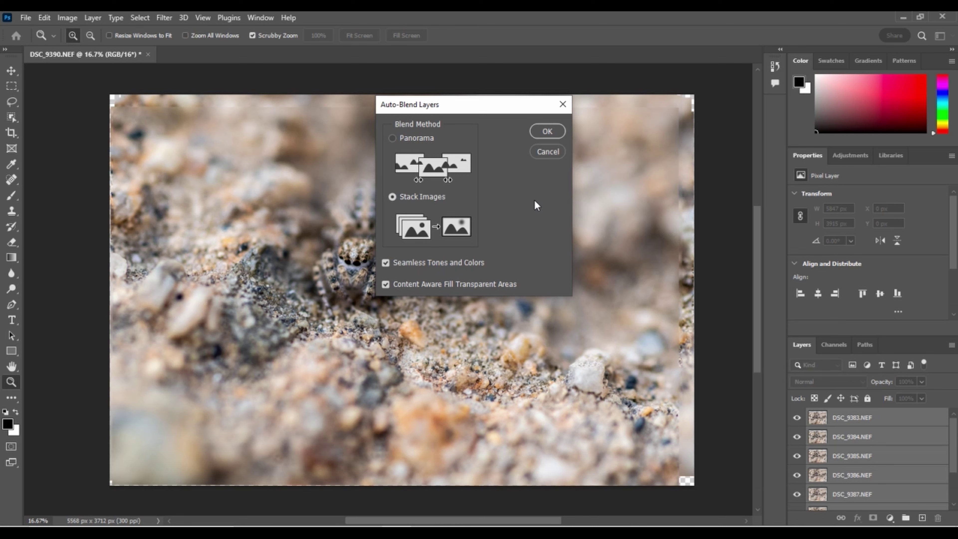
{"action": "left_click", "coordinate": [546, 132]}
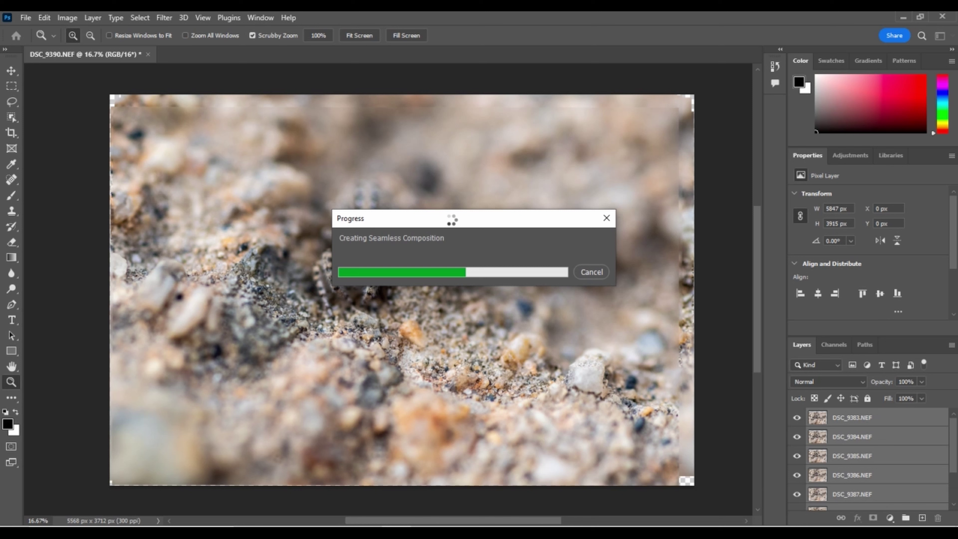
{"action": "left_click_drag", "start_coordinate": [456, 218], "coordinate": [517, 126]}
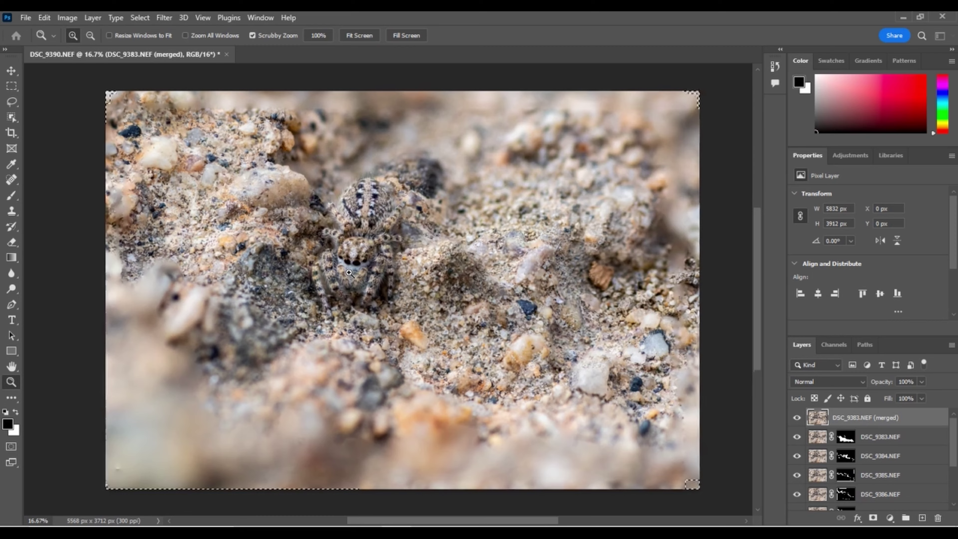
Step: Inspect the stacked spider at up to 50% zoom for sharpness, then fit the image back in view
{"action": "left_click", "coordinate": [349, 272]}
{"action": "left_click", "coordinate": [349, 272]}
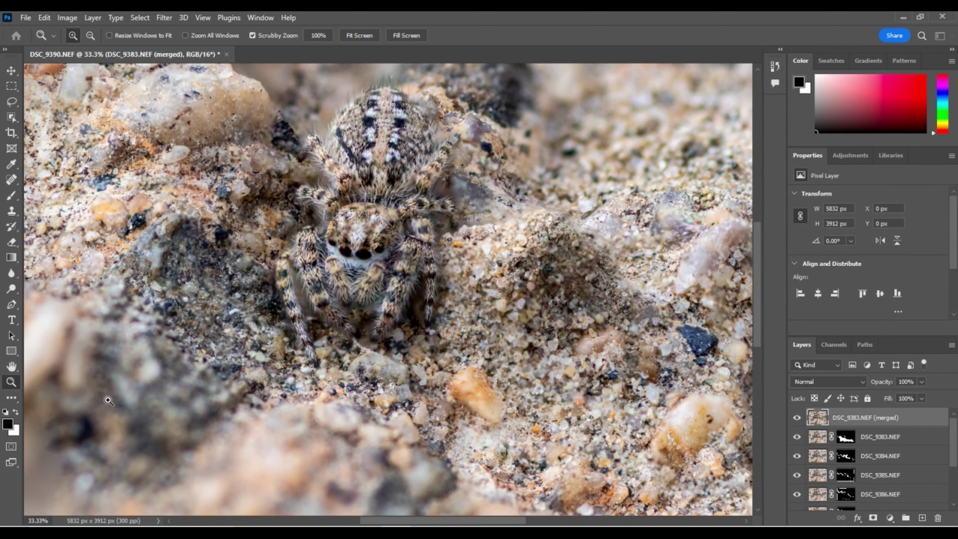
{"action": "left_click", "coordinate": [11, 366]}
{"action": "left_click_drag", "start_coordinate": [213, 216], "coordinate": [289, 417]}
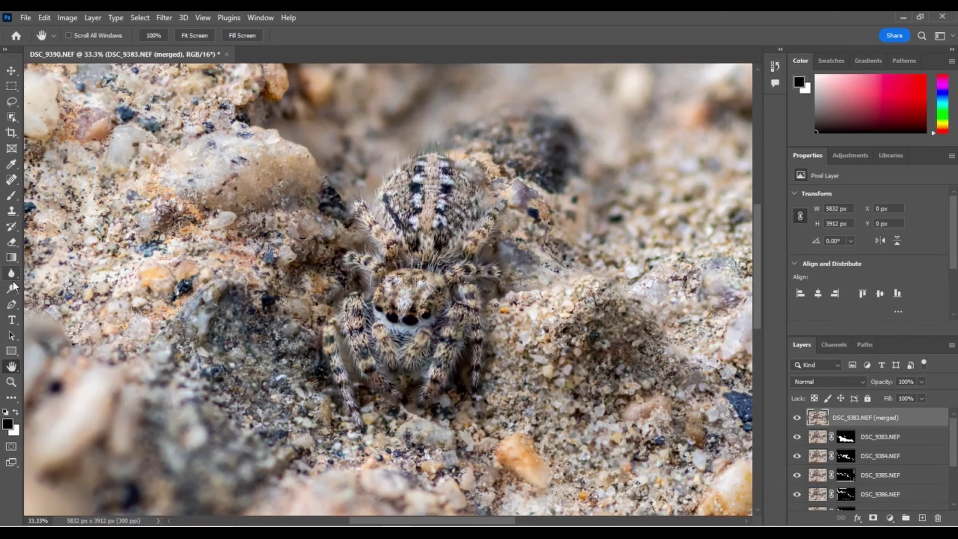
{"action": "left_click", "coordinate": [11, 382]}
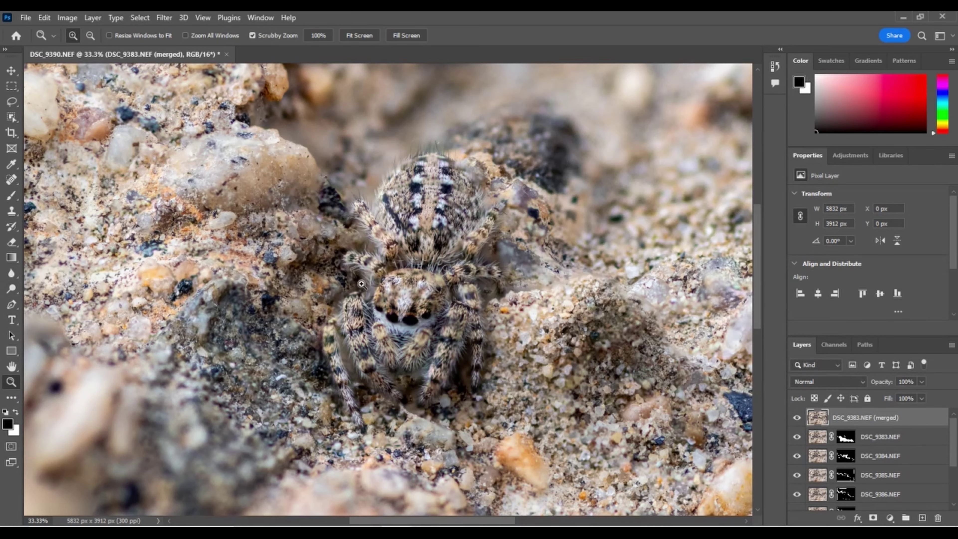
{"action": "left_click", "coordinate": [414, 281]}
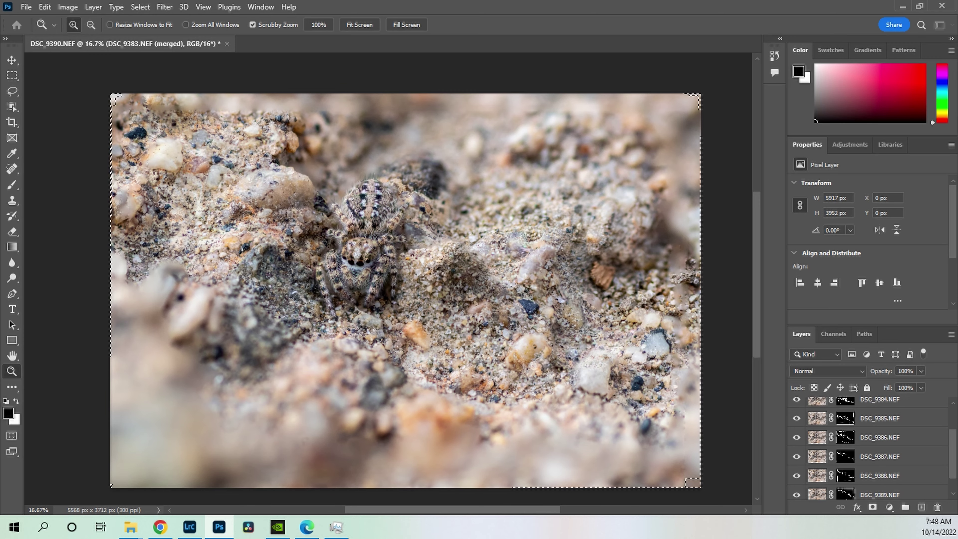
{"action": "left_click", "coordinate": [351, 245]}
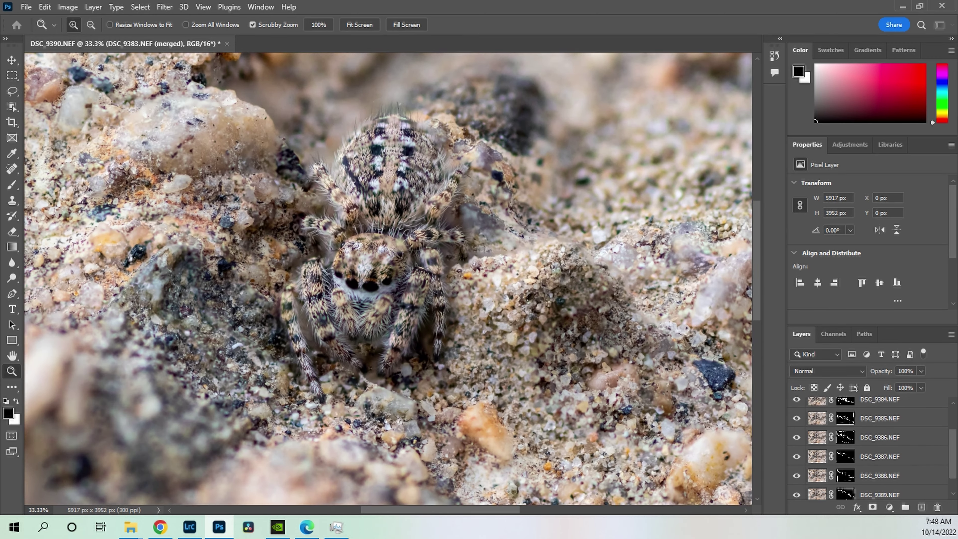
{"action": "left_click", "coordinate": [379, 253]}
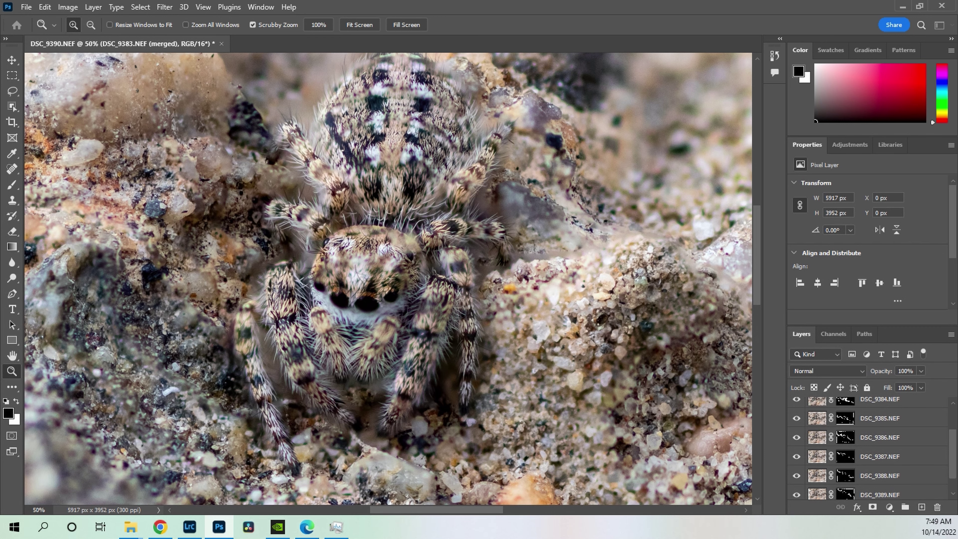
{"action": "key", "text": "ctrl+minus"}
{"action": "key", "text": "ctrl+minus"}
{"action": "key", "text": "ctrl+minus"}
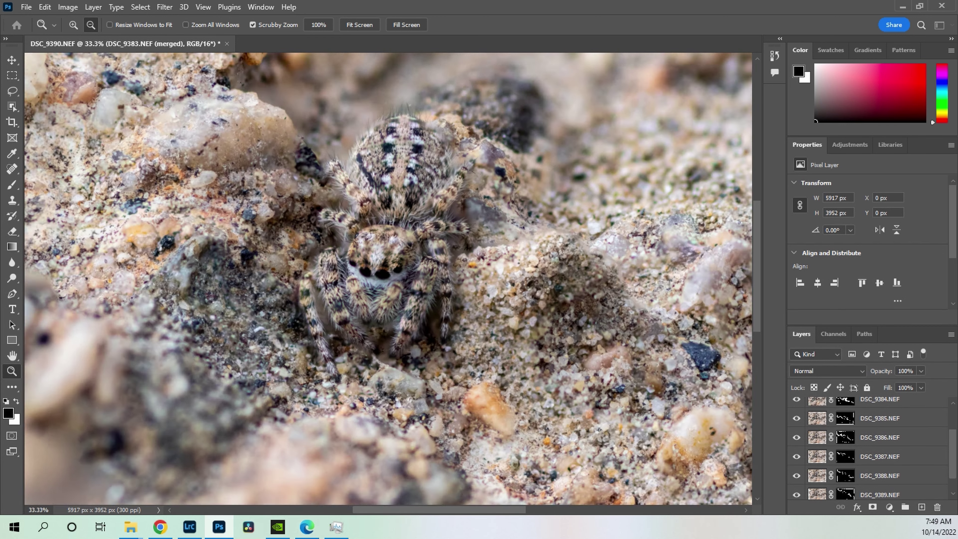
Step: Crop the image tightly around the spider to 4801 × 3105 px
{"action": "key", "text": "c"}
{"action": "left_click_drag", "start_coordinate": [698, 476], "coordinate": [620, 402]}
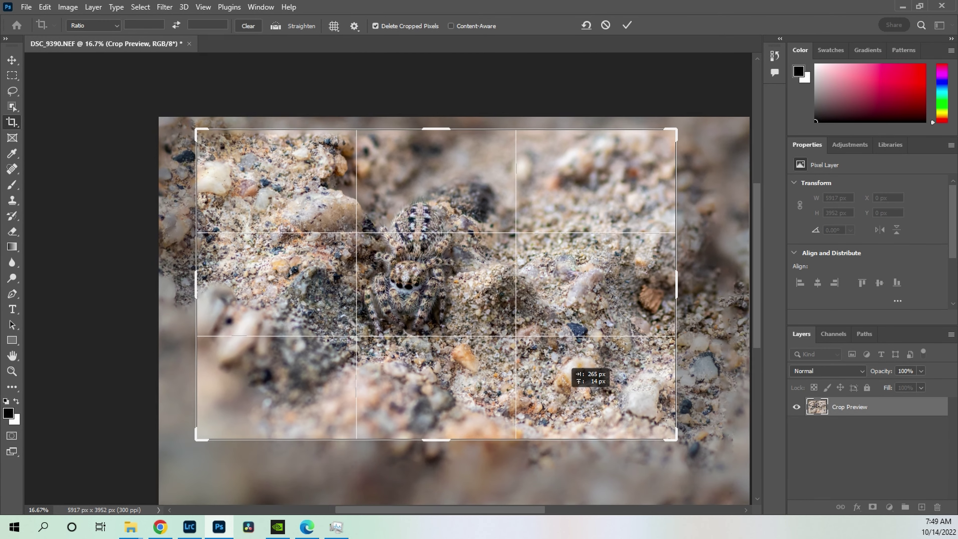
{"action": "key", "text": "Return"}
Step: Export the cropped image via Export As as a JPEG at quality 7
{"action": "left_click", "coordinate": [25, 7]}
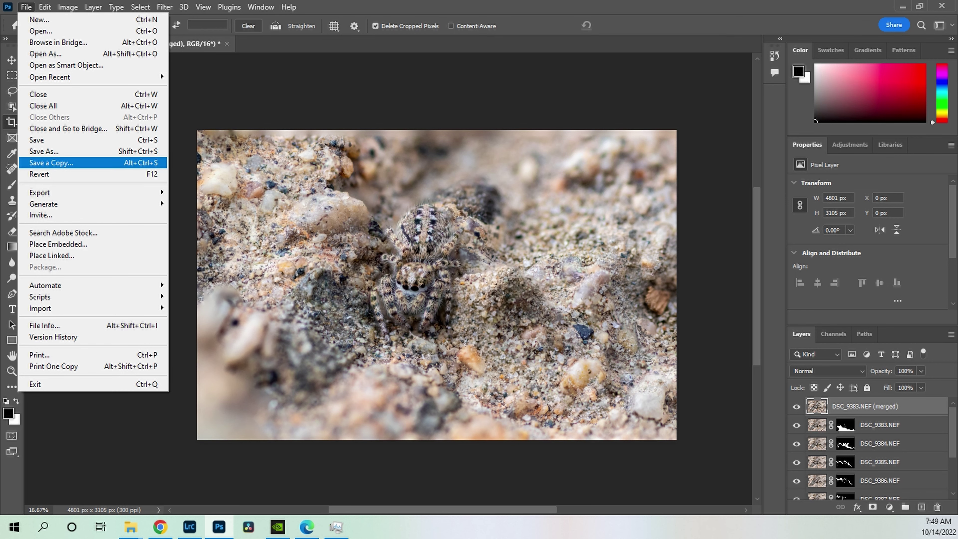
{"action": "mouse_move", "coordinate": [40, 192]}
{"action": "left_click", "coordinate": [192, 203]}
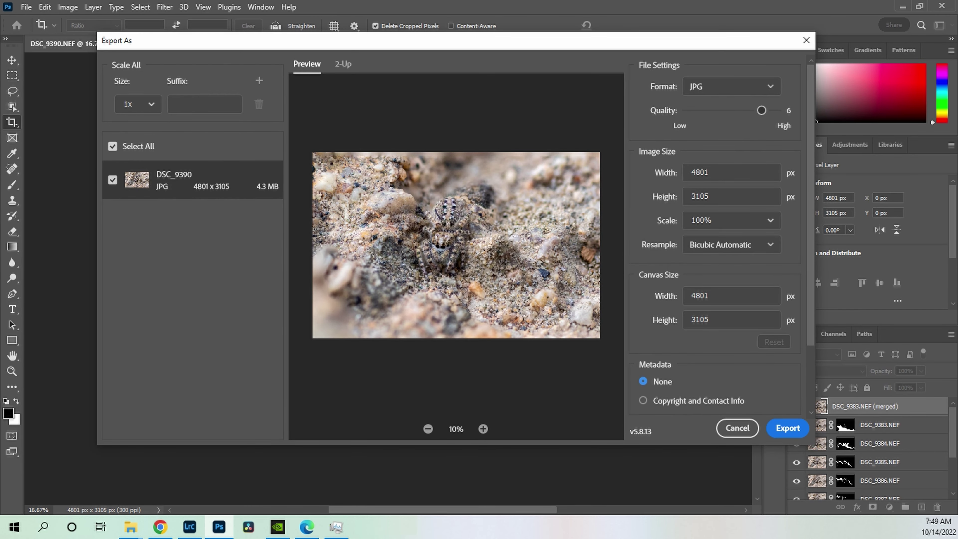
{"action": "left_click_drag", "start_coordinate": [762, 110], "coordinate": [776, 110]}
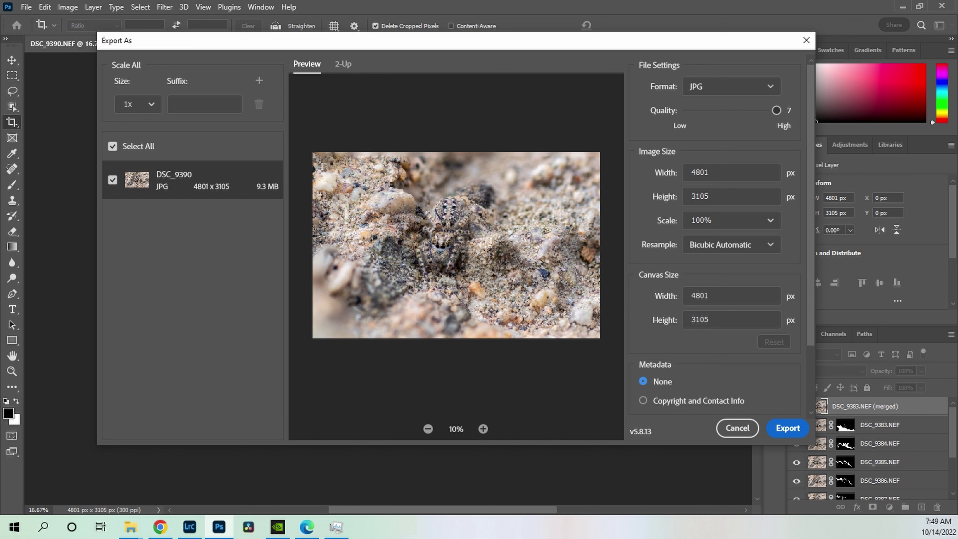
{"action": "left_click", "coordinate": [788, 428]}
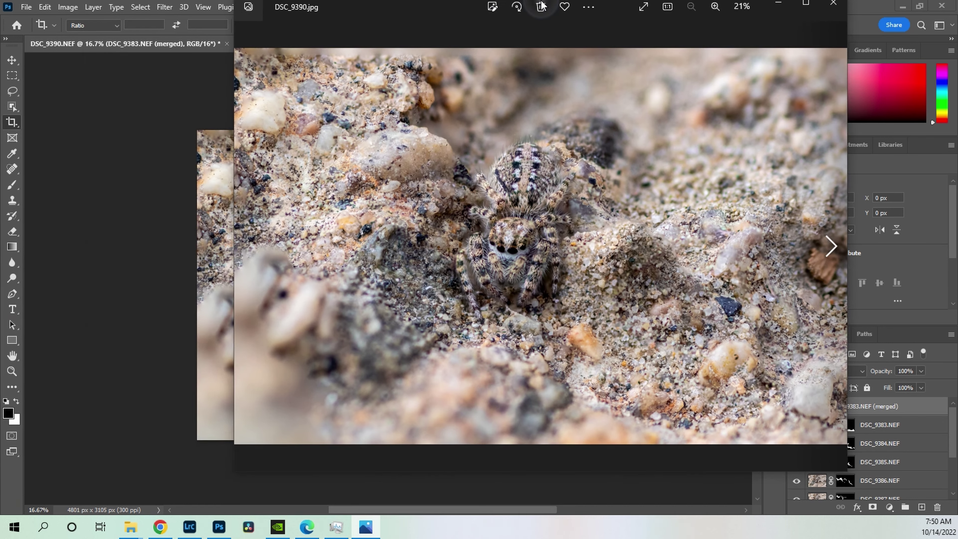
Step: Maximize the Photos viewer and zoom in on the exported DSC_9390.jpg spider
{"action": "left_click_drag", "start_coordinate": [541, 5], "coordinate": [481, 53]}
{"action": "left_click", "coordinate": [745, 51]}
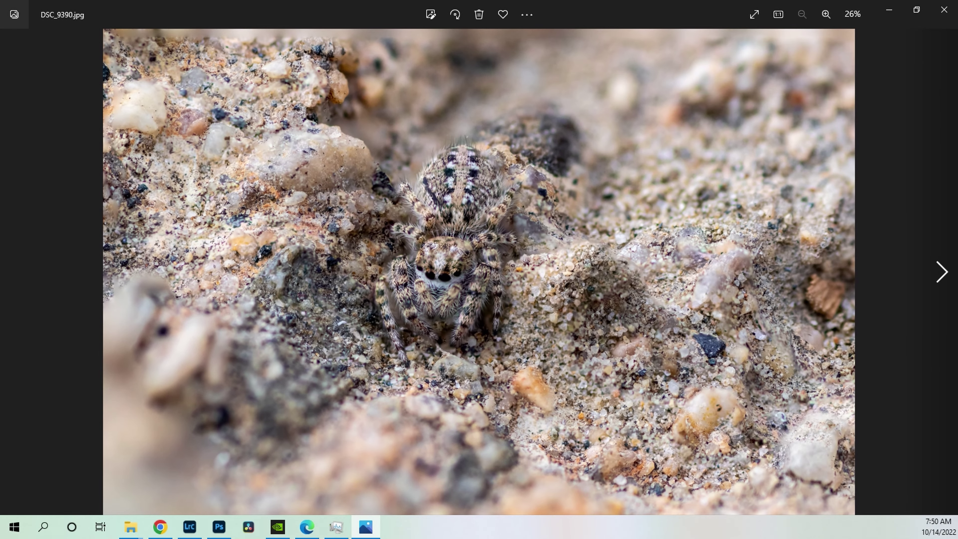
{"action": "scroll", "coordinate": [437, 244], "scroll_direction": "up", "scroll_amount": 2}
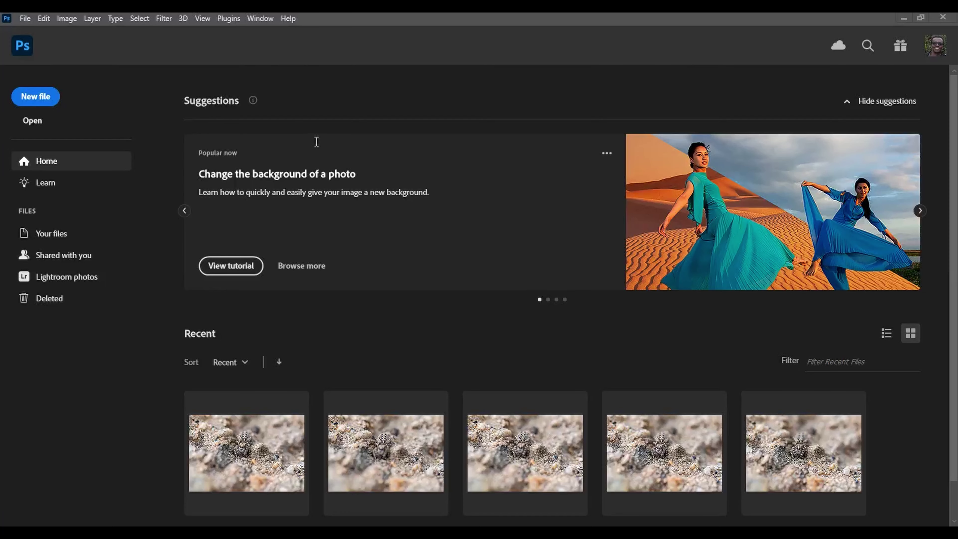
Step: Start File > Scripts > Load Files into Stack to open the Load Layers dialog
{"action": "left_click", "coordinate": [24, 19]}
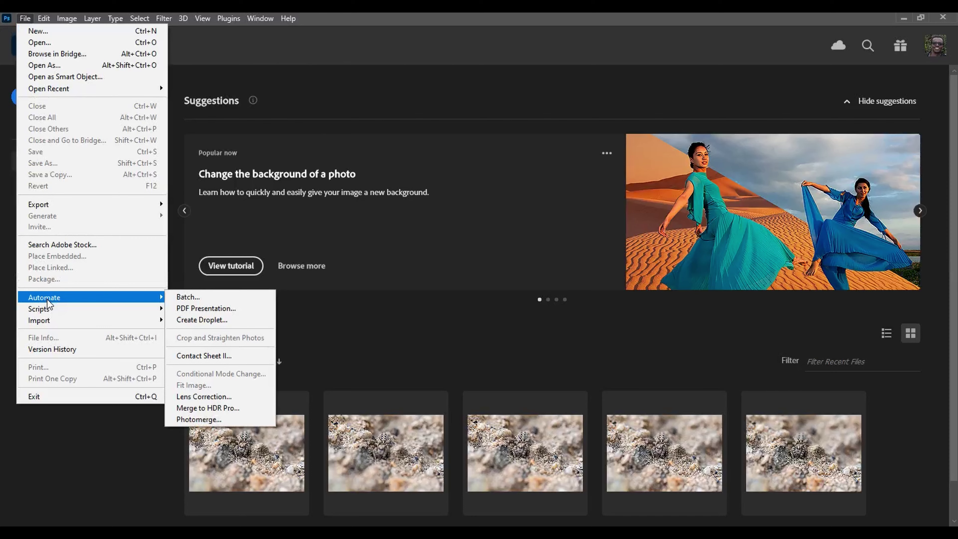
{"action": "mouse_move", "coordinate": [51, 308]}
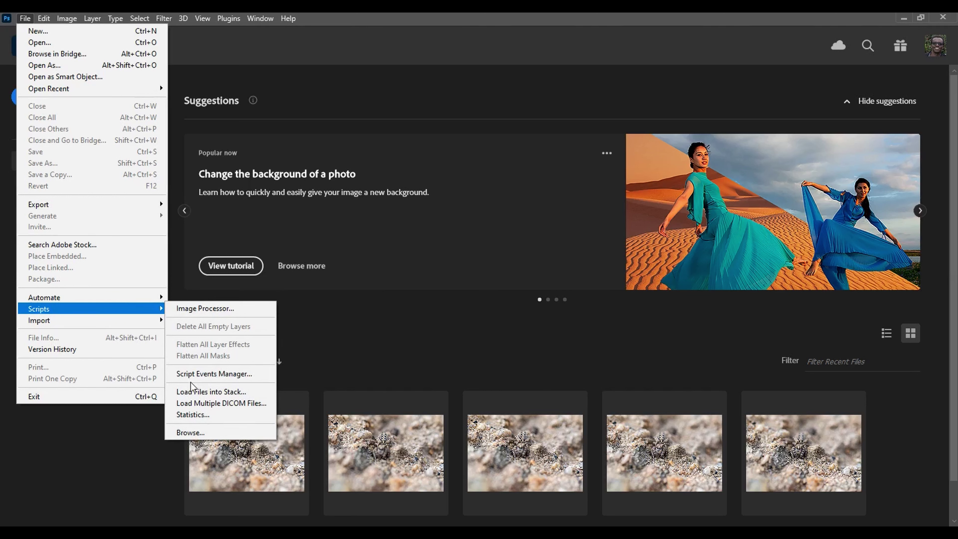
{"action": "left_click", "coordinate": [229, 392]}
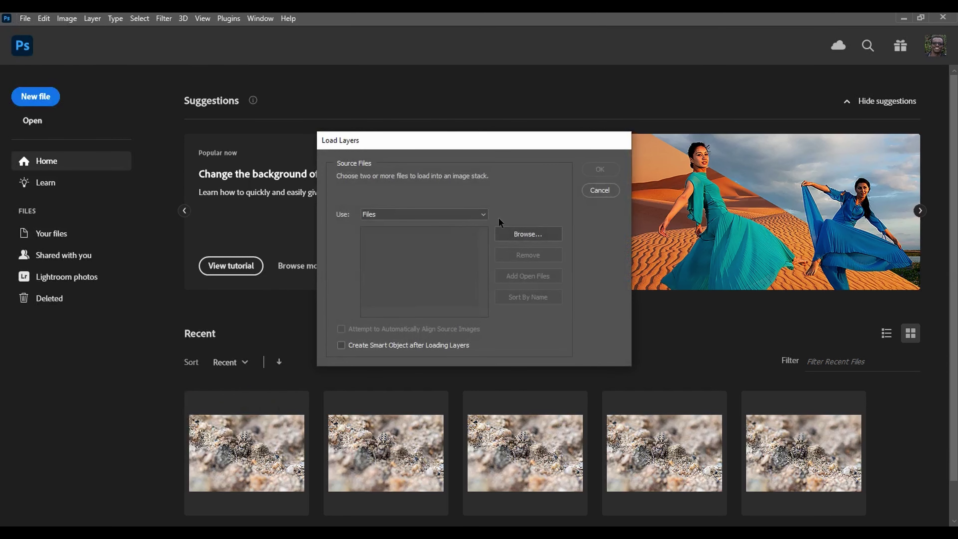
Step: Browse to the Spider stack 2 folder and add JPEGs DSC_9382 through DSC_9390
{"action": "left_click", "coordinate": [527, 234]}
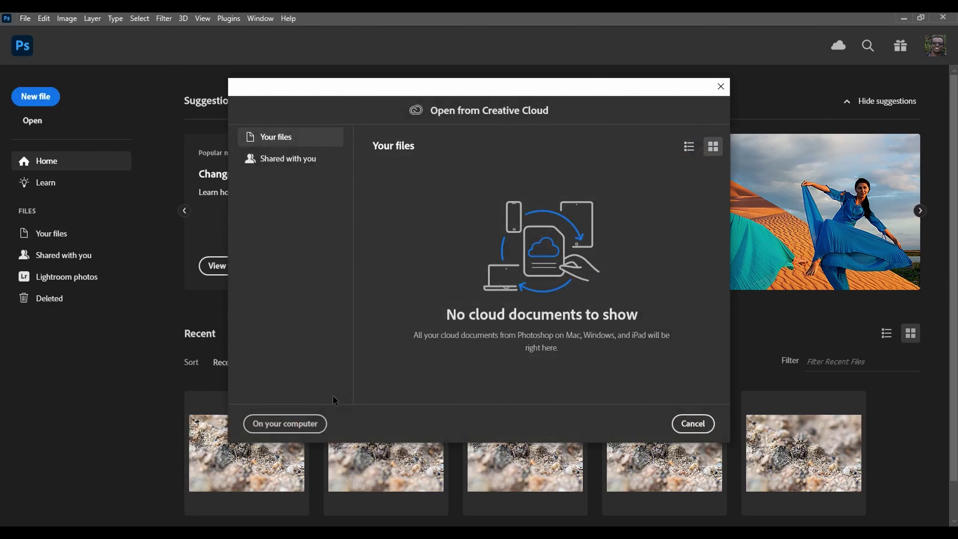
{"action": "left_click", "coordinate": [292, 421]}
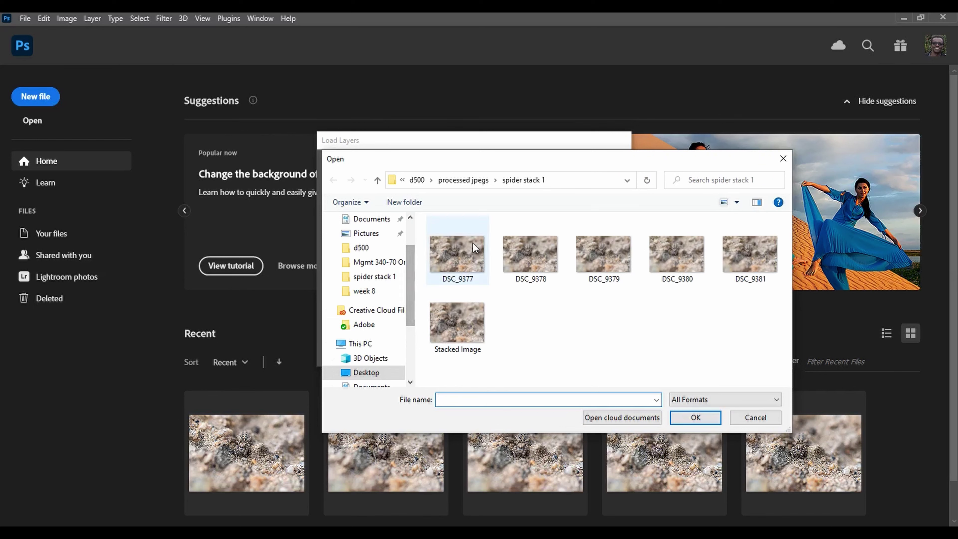
{"action": "left_click", "coordinate": [484, 180]}
{"action": "double_click", "coordinate": [532, 248]}
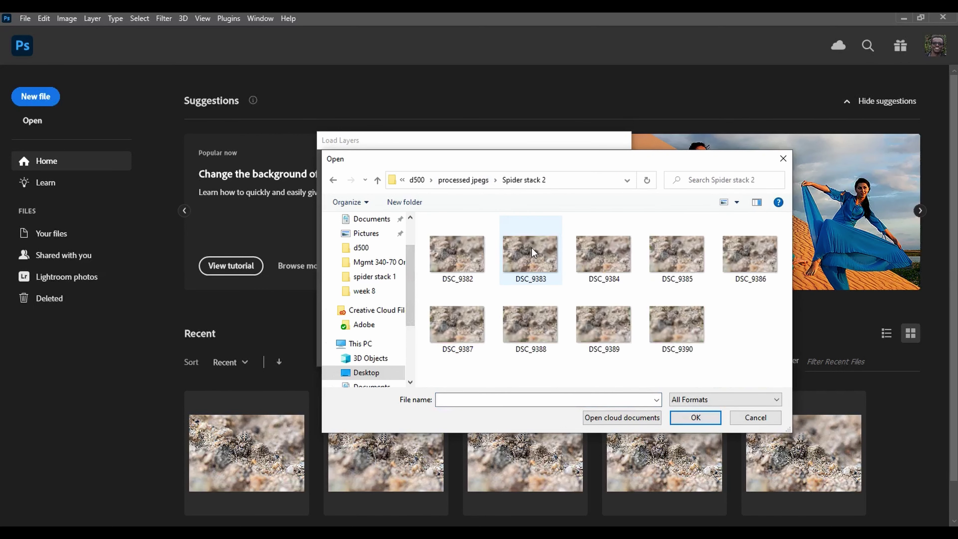
{"action": "left_click", "coordinate": [464, 261]}
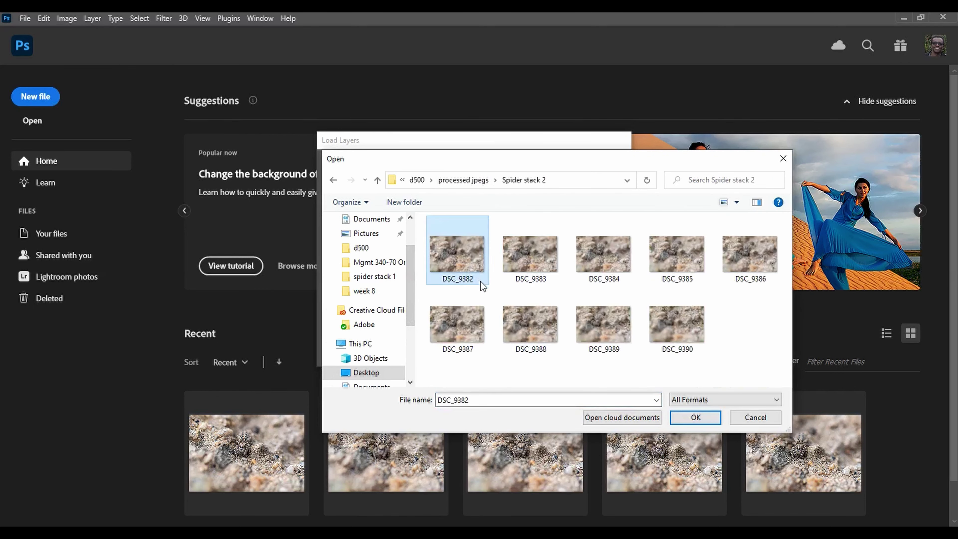
{"action": "left_click", "coordinate": [664, 323], "text": "shift"}
{"action": "left_click", "coordinate": [710, 416]}
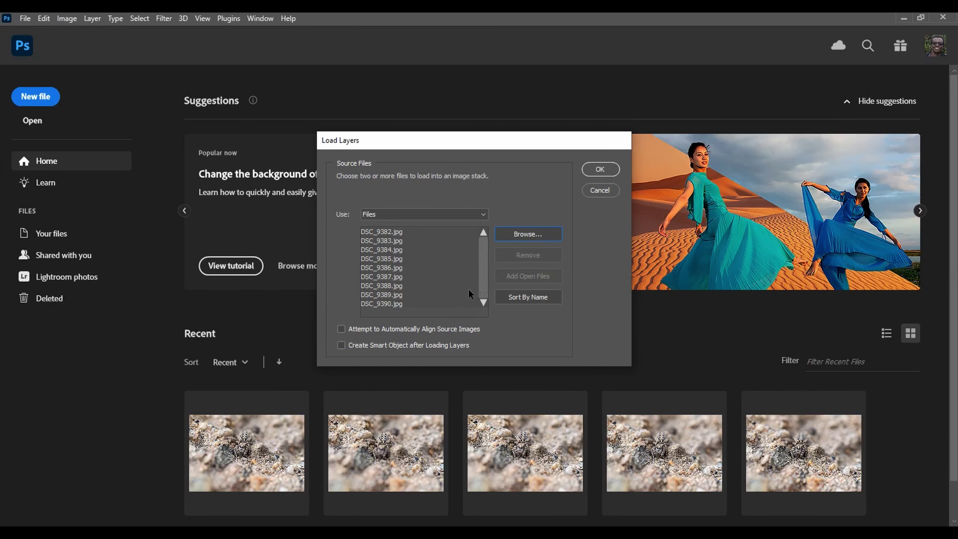
Step: Load the nine listed files into a stack and check layers DSC_9383 through DSC_9387
{"action": "left_click", "coordinate": [600, 169]}
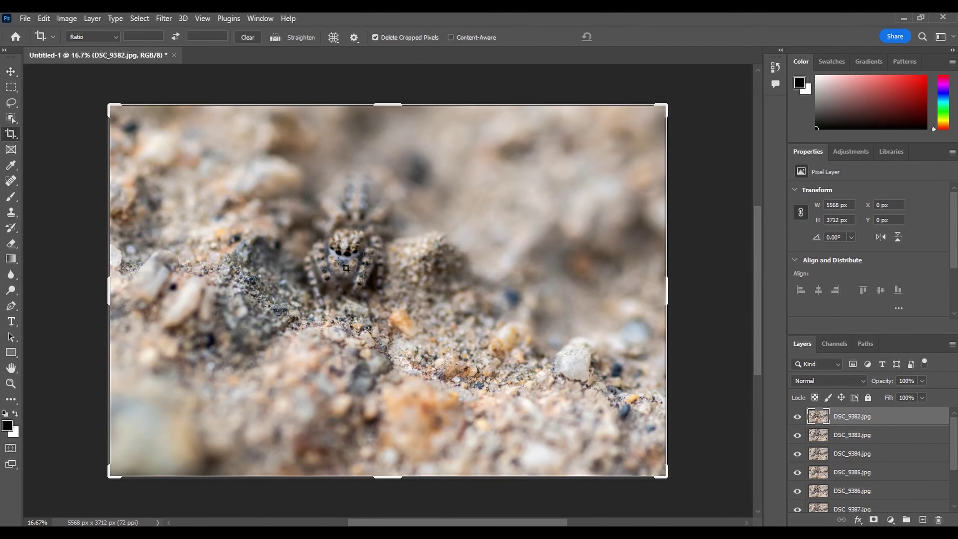
{"action": "left_click", "coordinate": [845, 439]}
{"action": "left_click", "coordinate": [849, 476]}
{"action": "scroll", "coordinate": [846, 482], "scroll_direction": "down", "scroll_amount": 1}
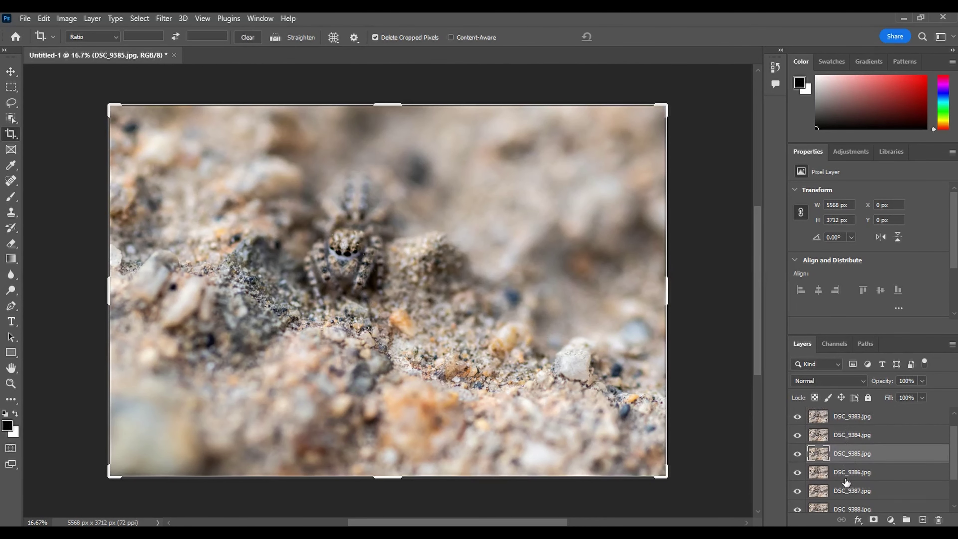
{"action": "left_click", "coordinate": [844, 477]}
{"action": "left_click", "coordinate": [840, 492]}
Step: Check the lower layers down to DSC_9390, then select all nine image layers
{"action": "left_click", "coordinate": [844, 507]}
{"action": "scroll", "coordinate": [845, 491], "scroll_direction": "down", "scroll_amount": 2}
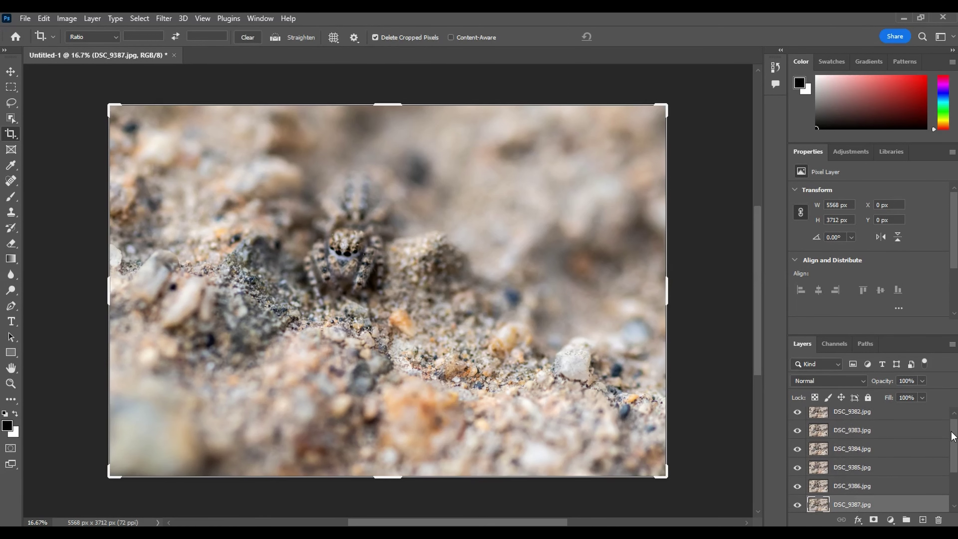
{"action": "left_click", "coordinate": [846, 502]}
{"action": "scroll", "coordinate": [846, 496], "scroll_direction": "up", "scroll_amount": 3}
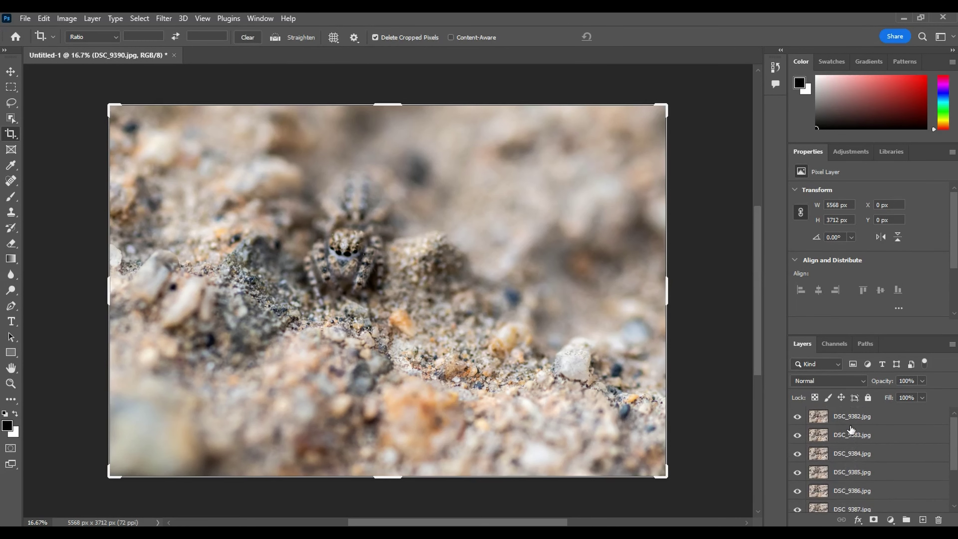
{"action": "left_click", "coordinate": [848, 419], "text": "shift"}
{"action": "left_click", "coordinate": [67, 19]}
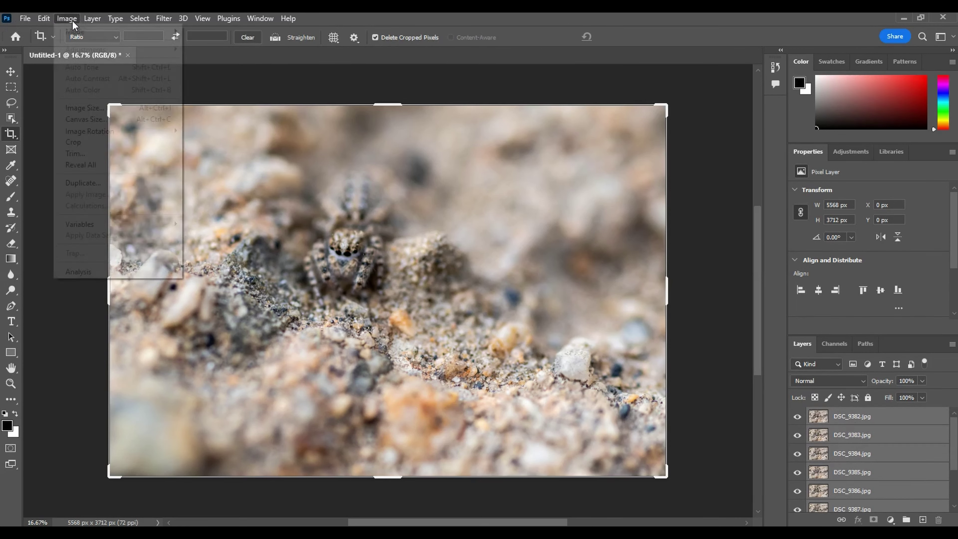
{"action": "mouse_move", "coordinate": [87, 19]}
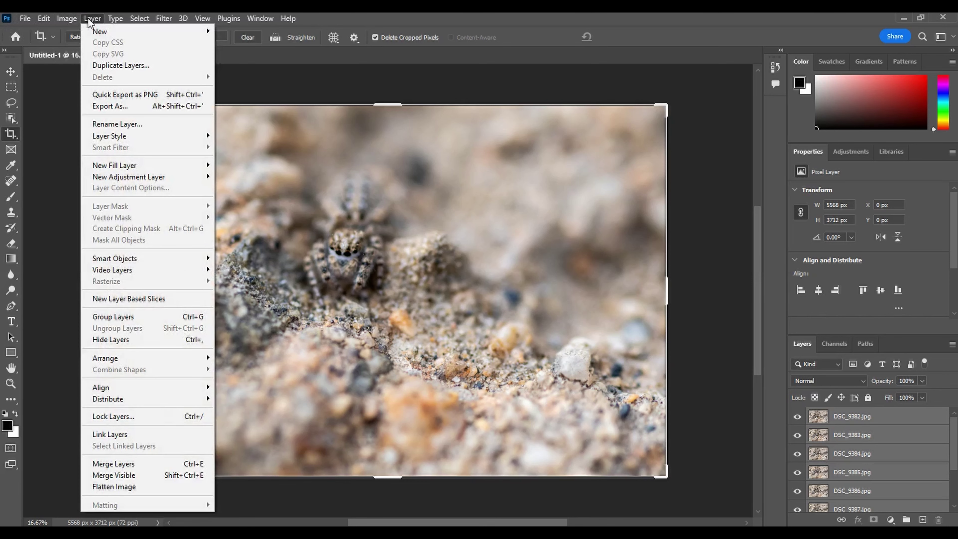